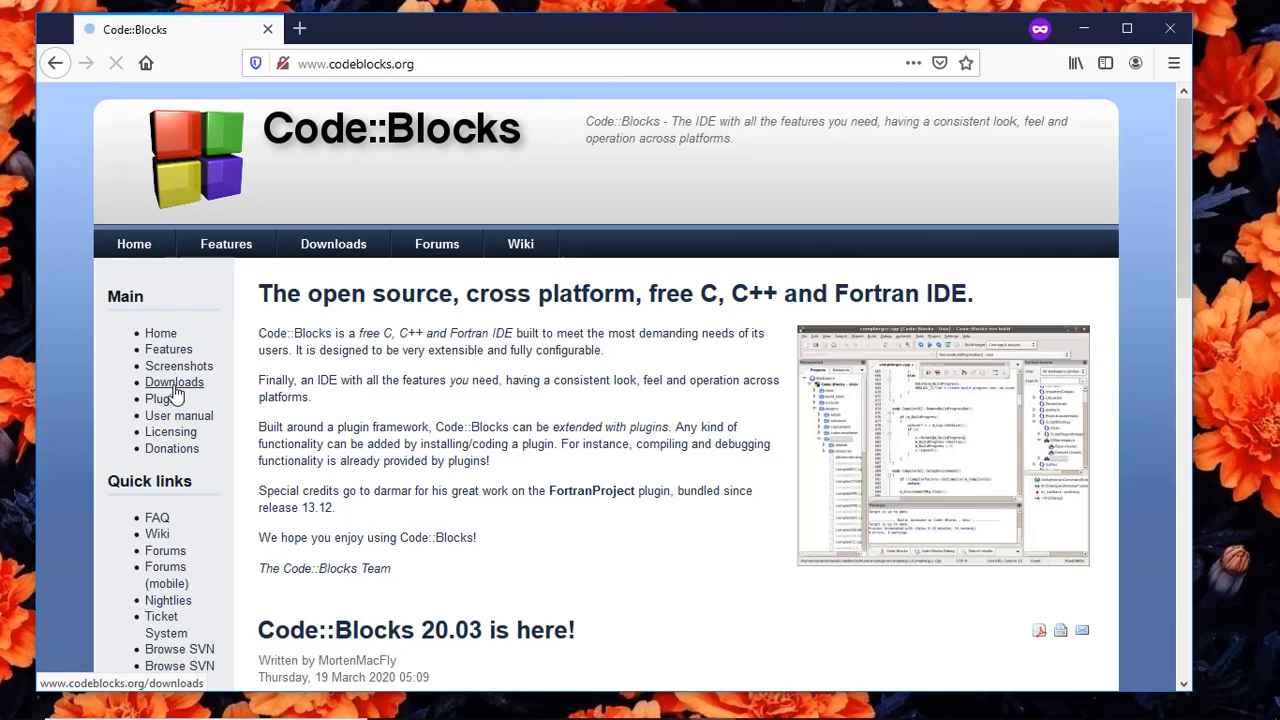
# Step: Open the Code::Blocks binary release download page and go to the list of Windows setup packages
pyautogui.click(326, 247)
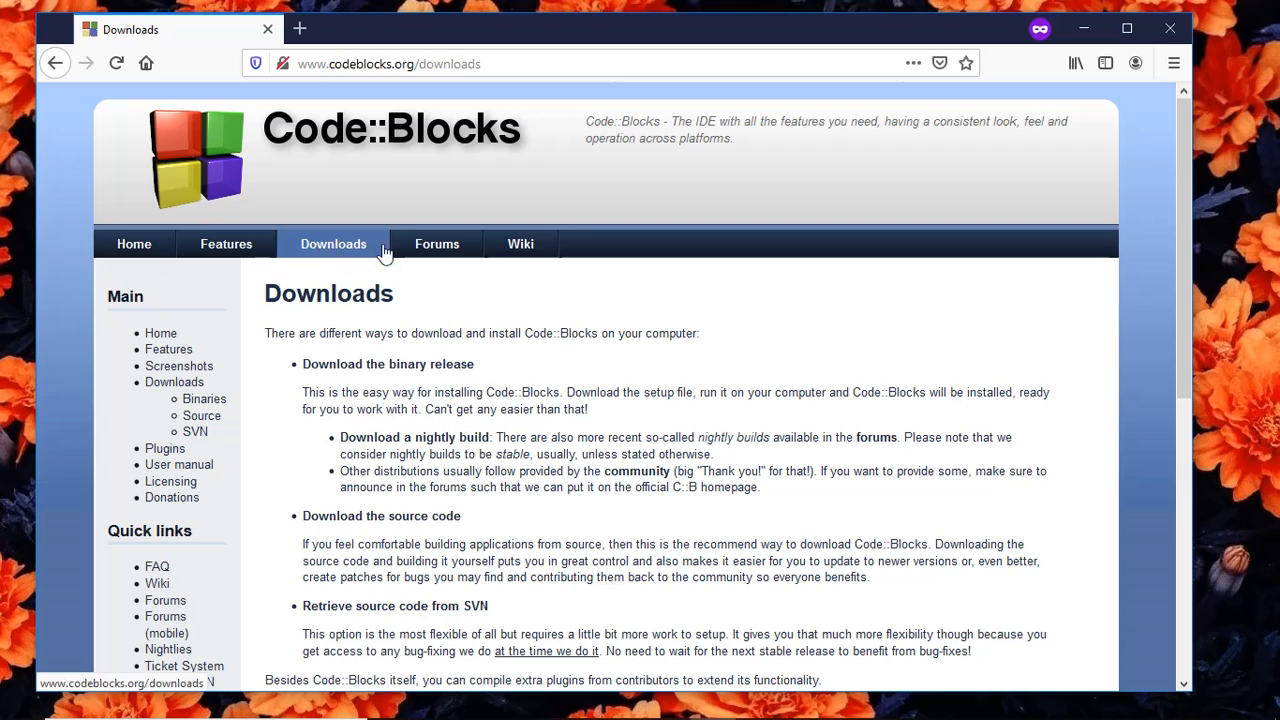
pyautogui.click(441, 366)
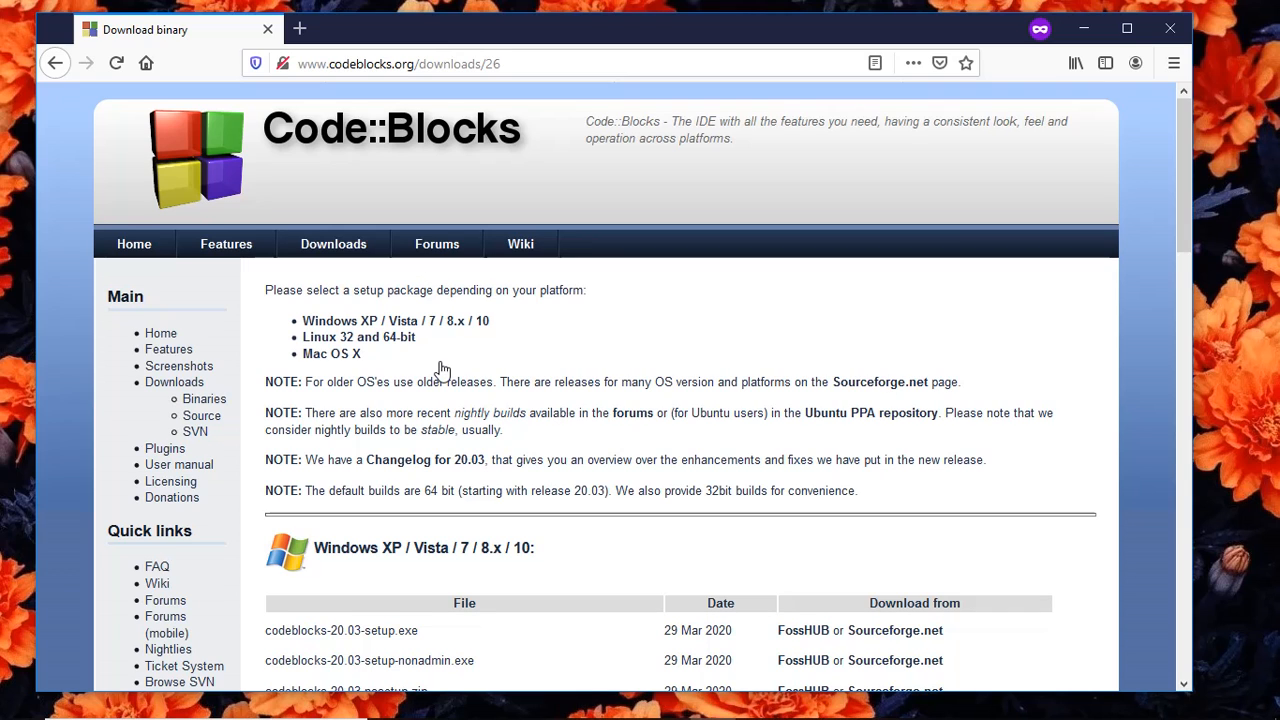
pyautogui.scroll(-2, 442, 370)
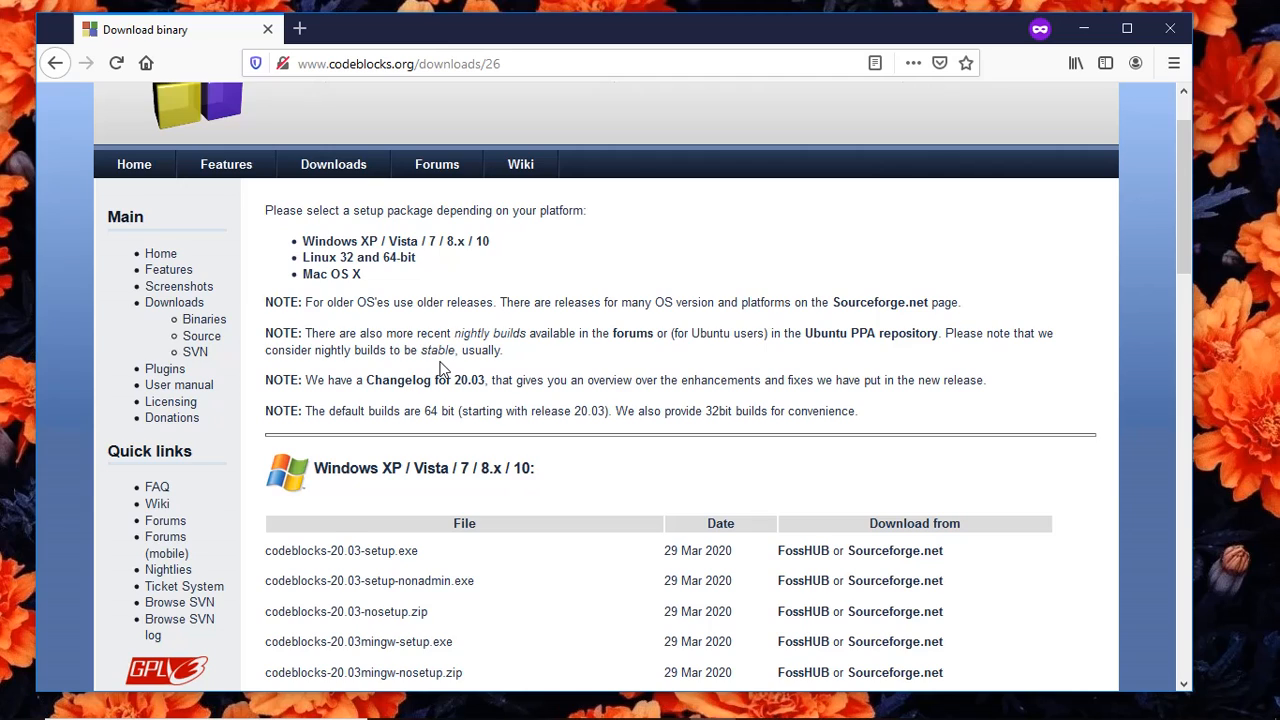
pyautogui.scroll(-2, 442, 370)
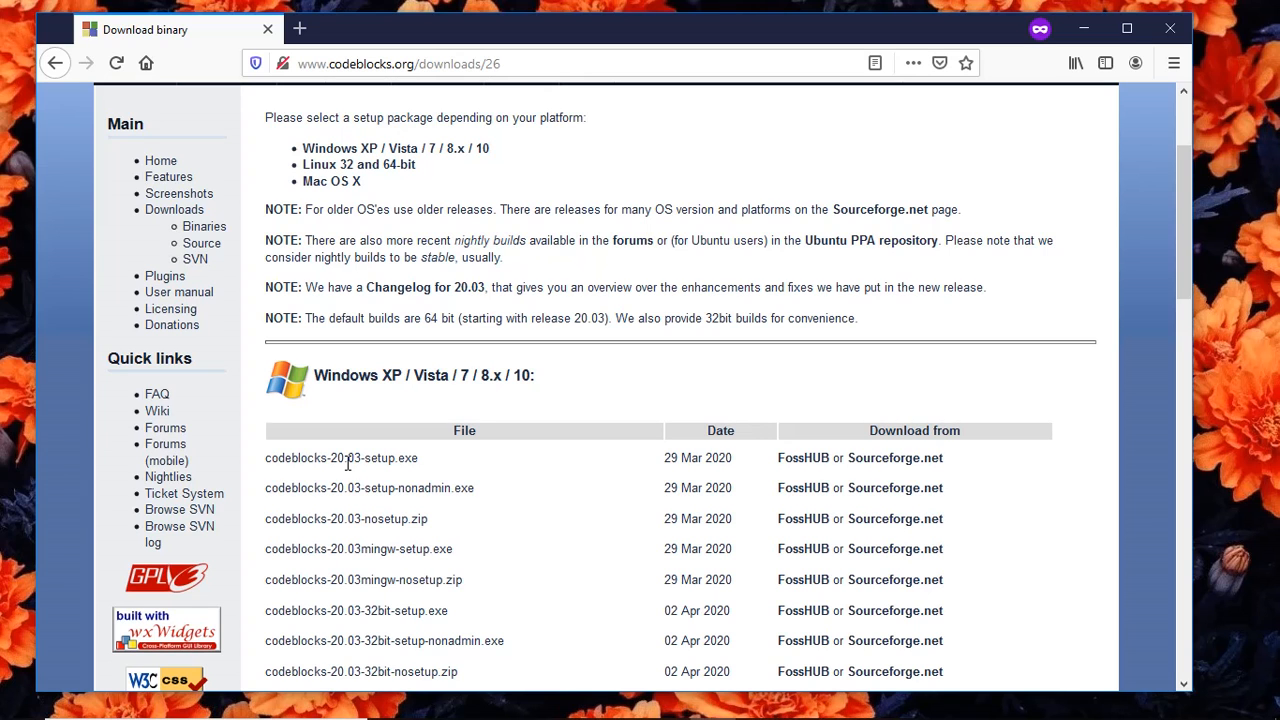
pyautogui.scroll(-2, 347, 462)
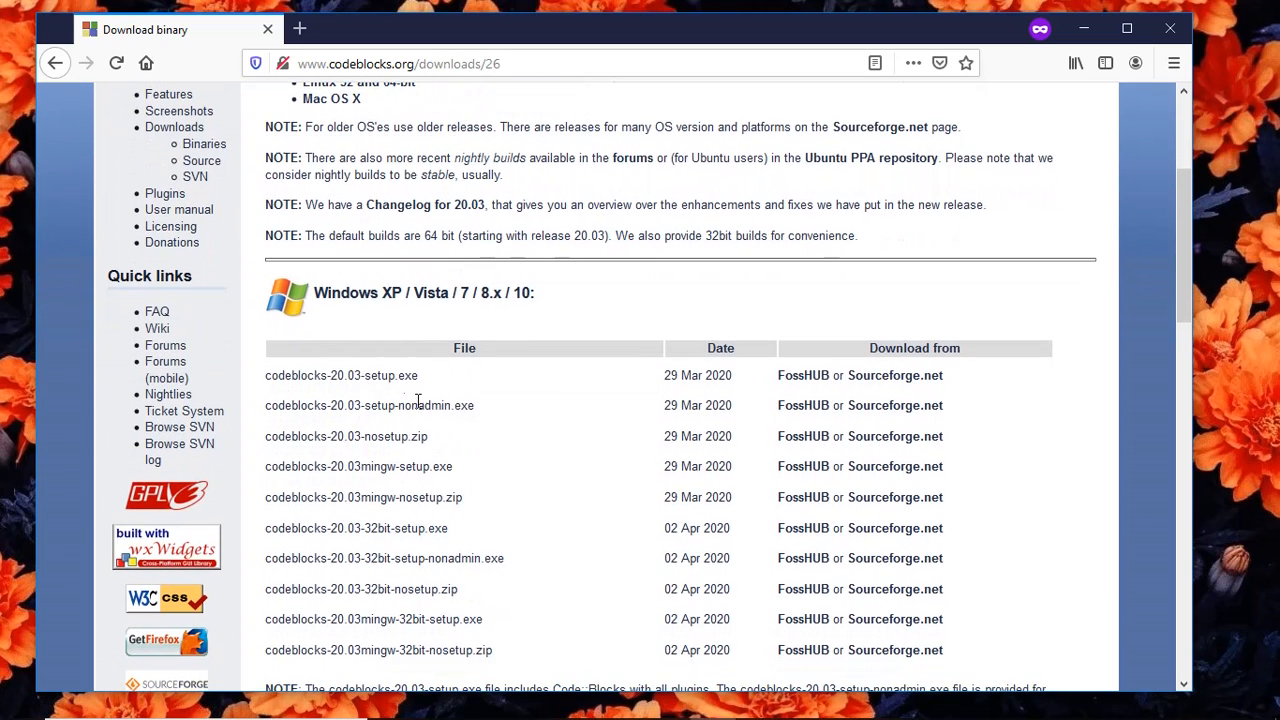
pyautogui.scroll(-2, 418, 400)
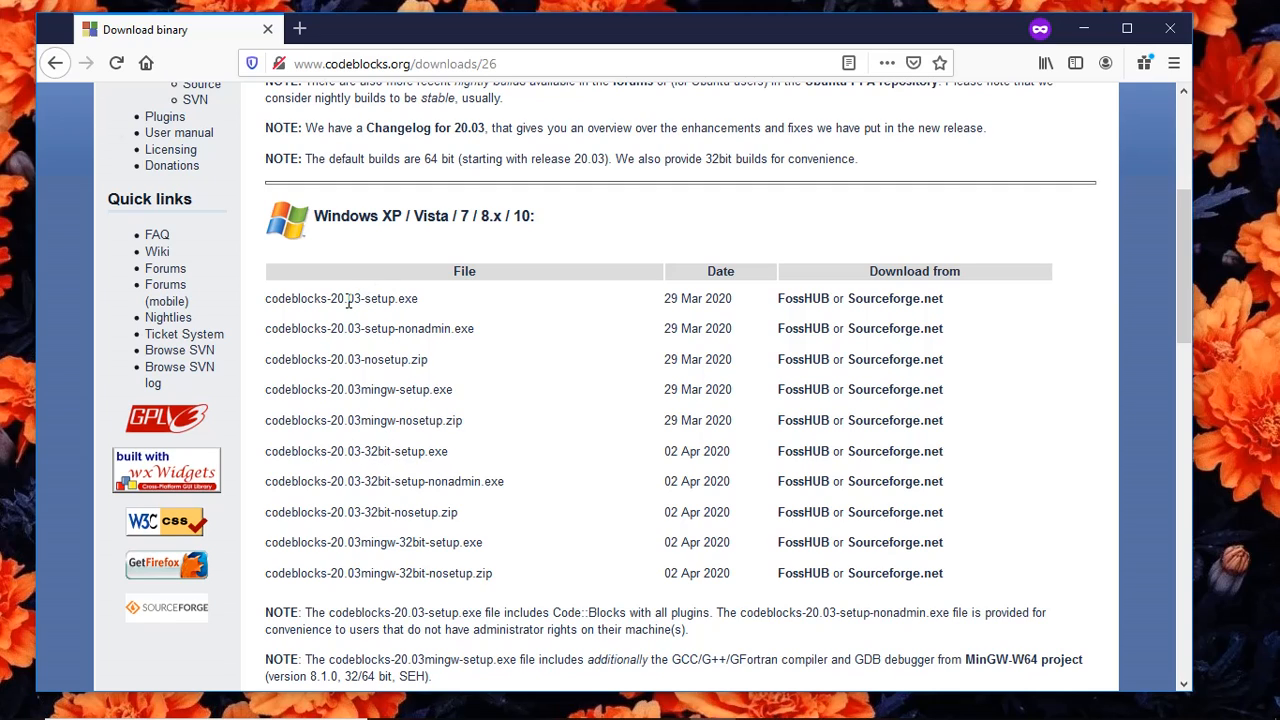
# Step: Download codeblocks-20.03-setup.exe for Windows from Sourceforge.net and save the file
pyautogui.moveTo(347, 302); pyautogui.dragTo(422, 304)
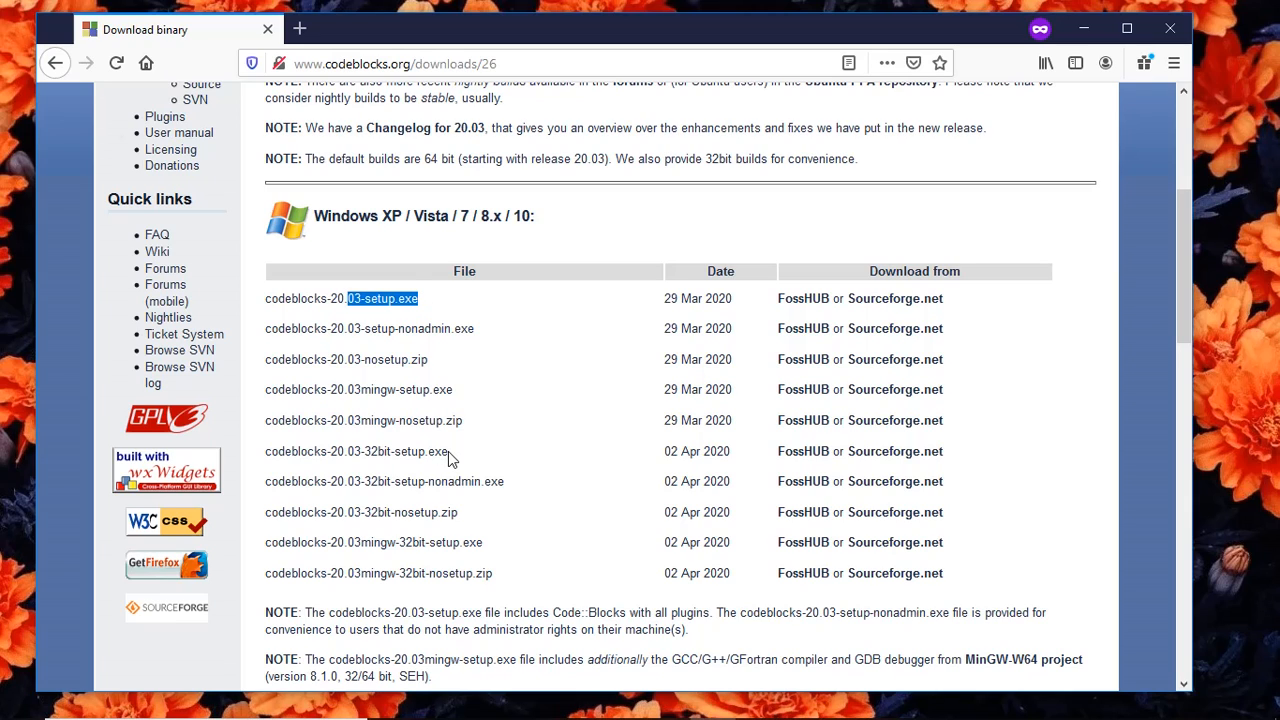
pyautogui.moveTo(448, 451); pyautogui.dragTo(300, 452)
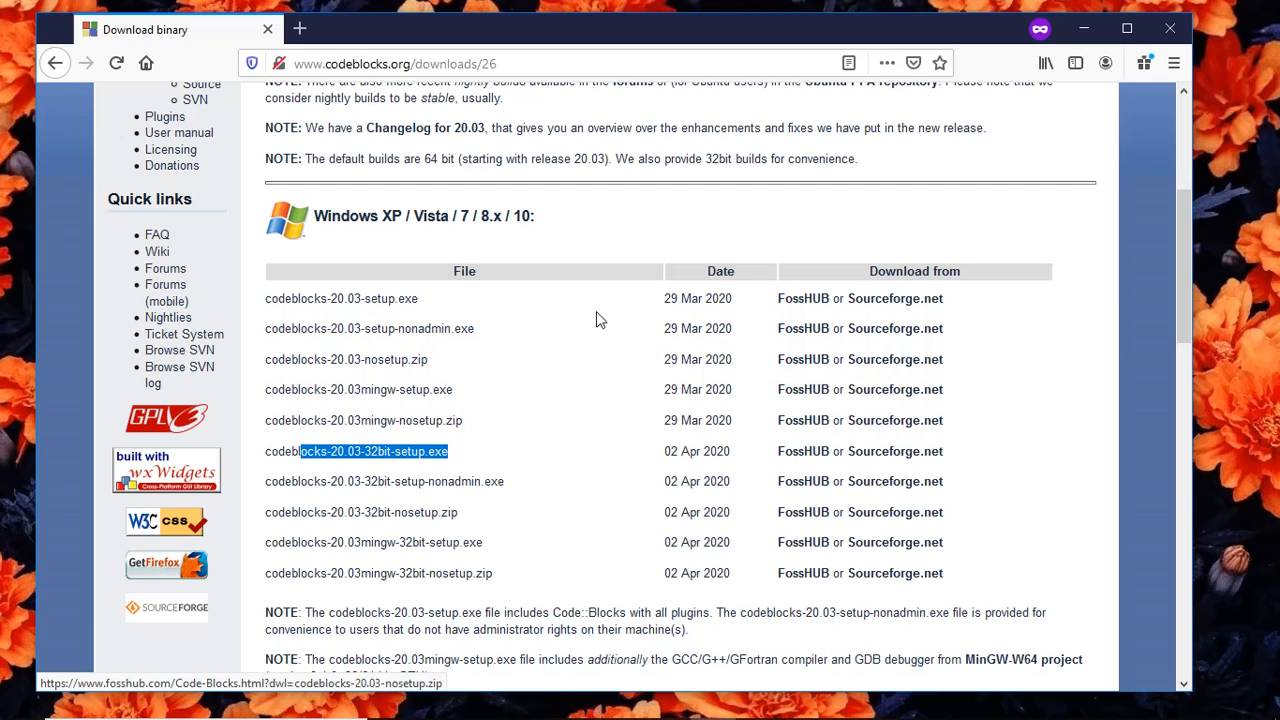
pyautogui.moveTo(428, 297); pyautogui.dragTo(365, 298)
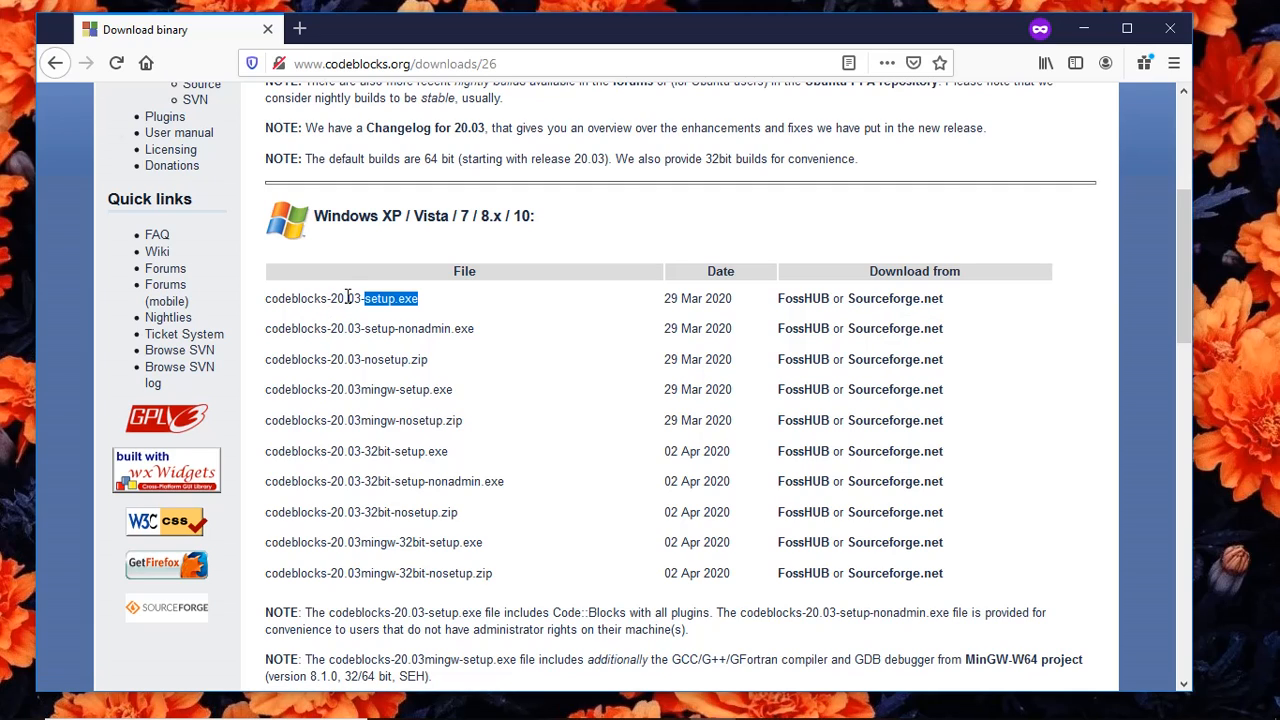
pyautogui.moveTo(347, 298); pyautogui.dragTo(428, 300)
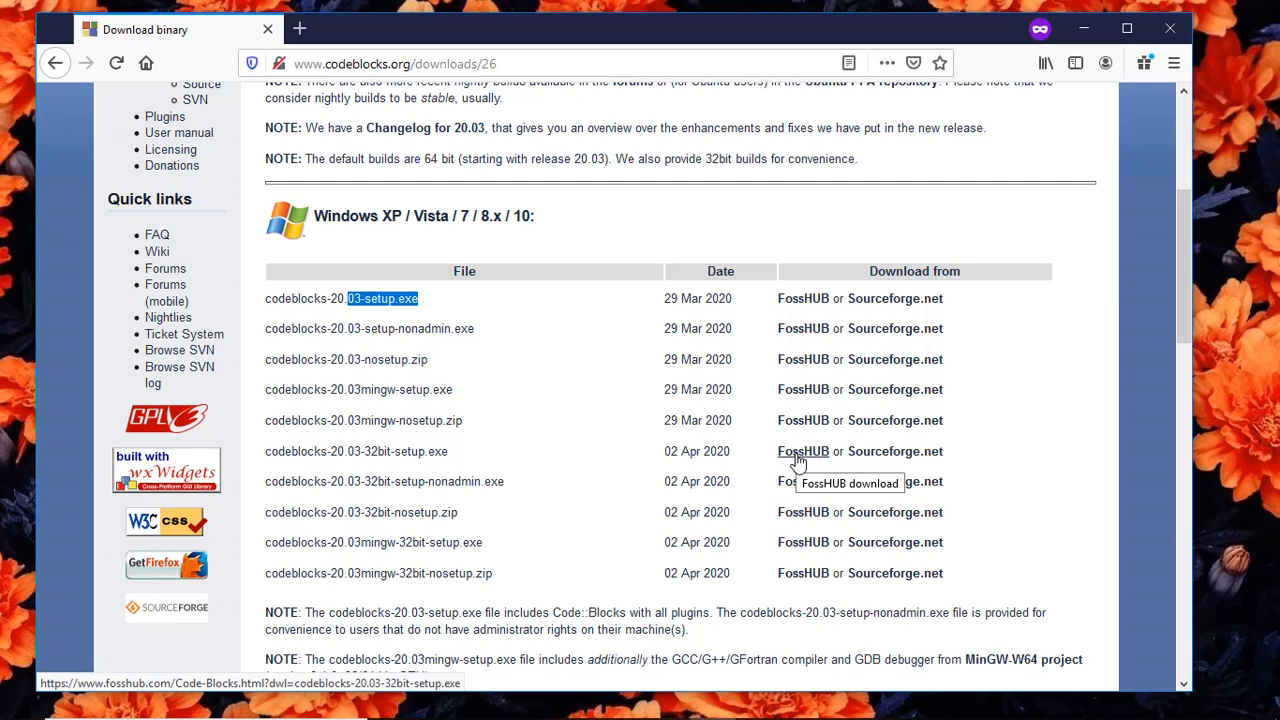
pyautogui.click(897, 306)
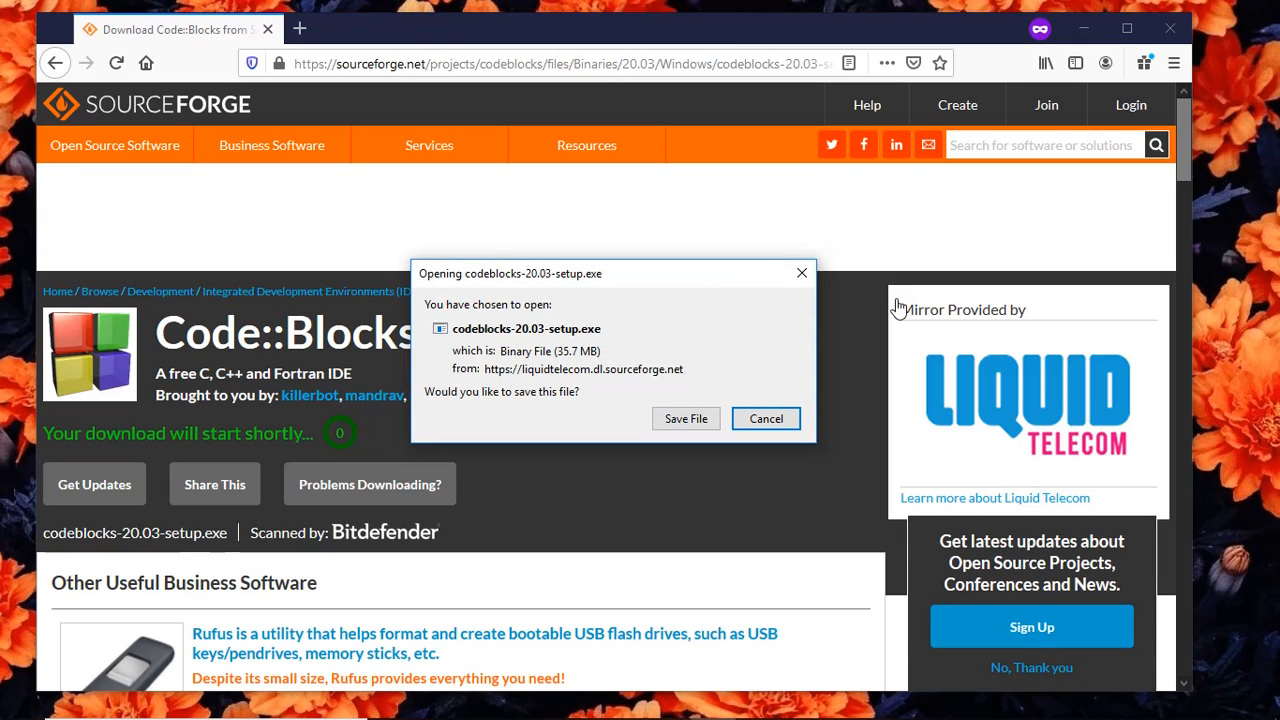
pyautogui.click(705, 422)
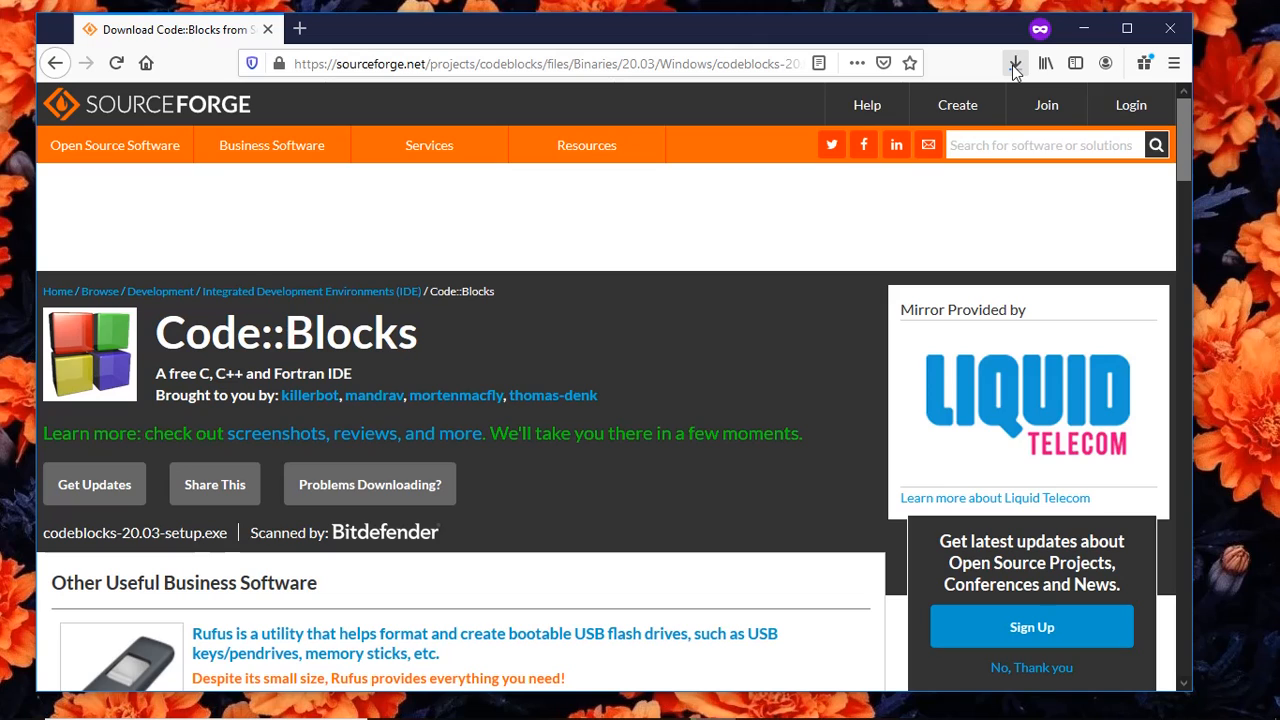
# Step: Launch the downloaded codeblocks-20.03-setup from its containing folder and minimize the browser and folder windows
pyautogui.click(1014, 64)
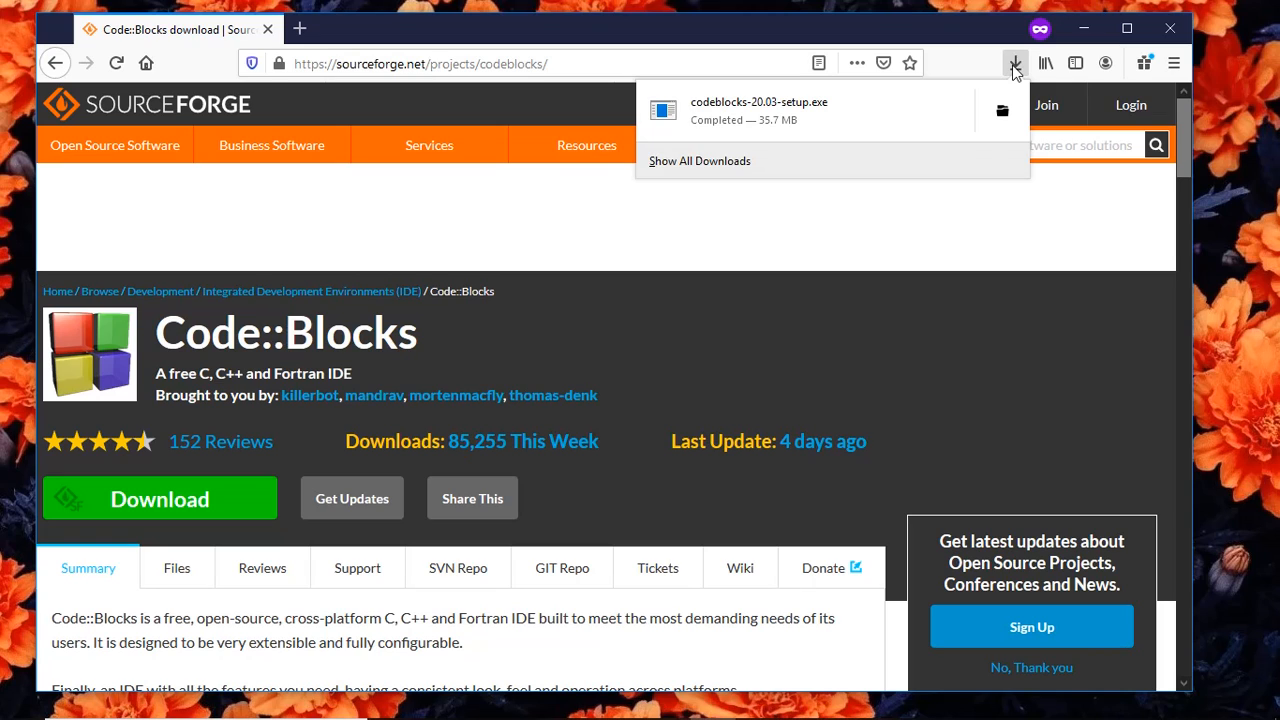
pyautogui.click(1001, 118)
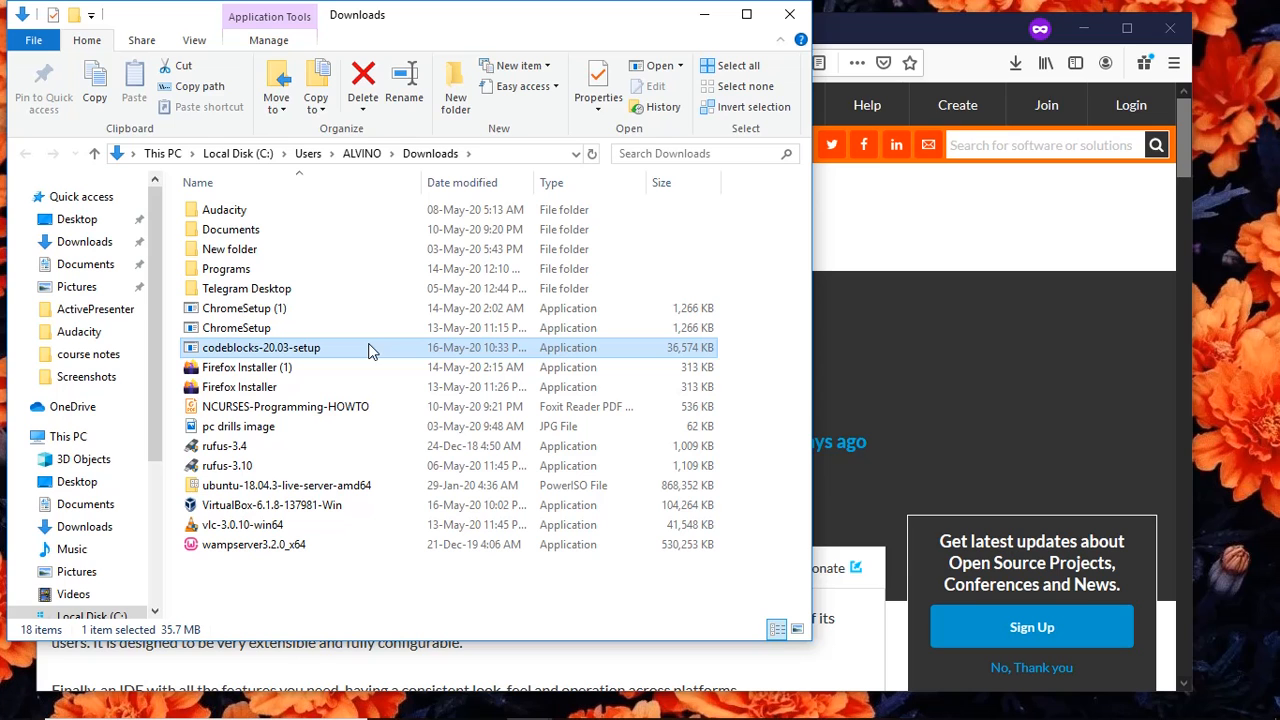
pyautogui.click(1085, 29)
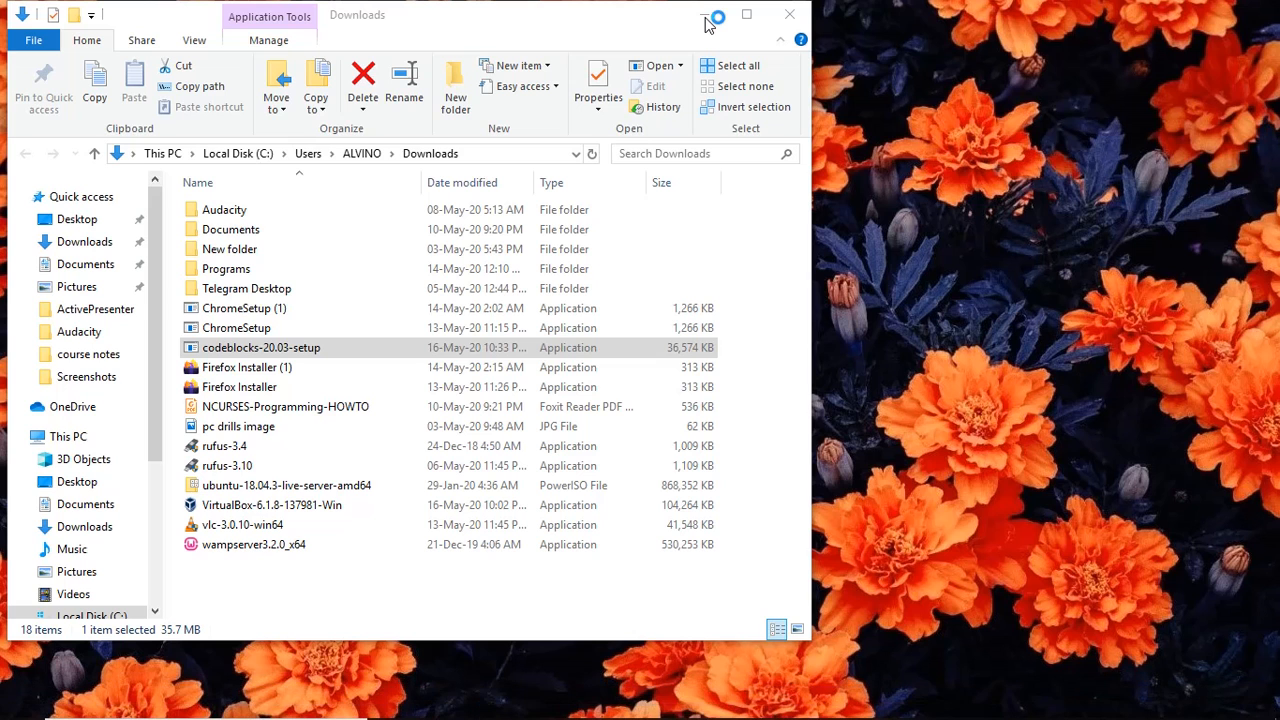
pyautogui.click(705, 16)
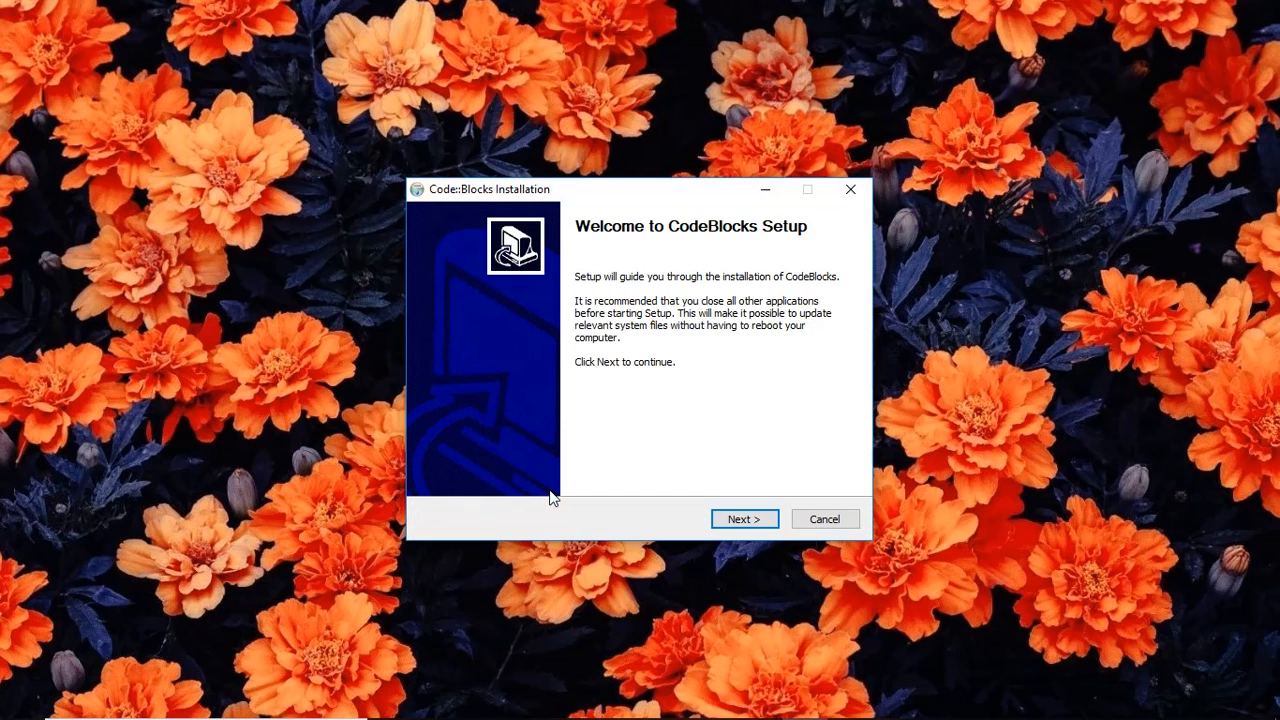
# Step: Accept the license agreement and keep the full install type with all plugins and tools selected
pyautogui.click(745, 519)
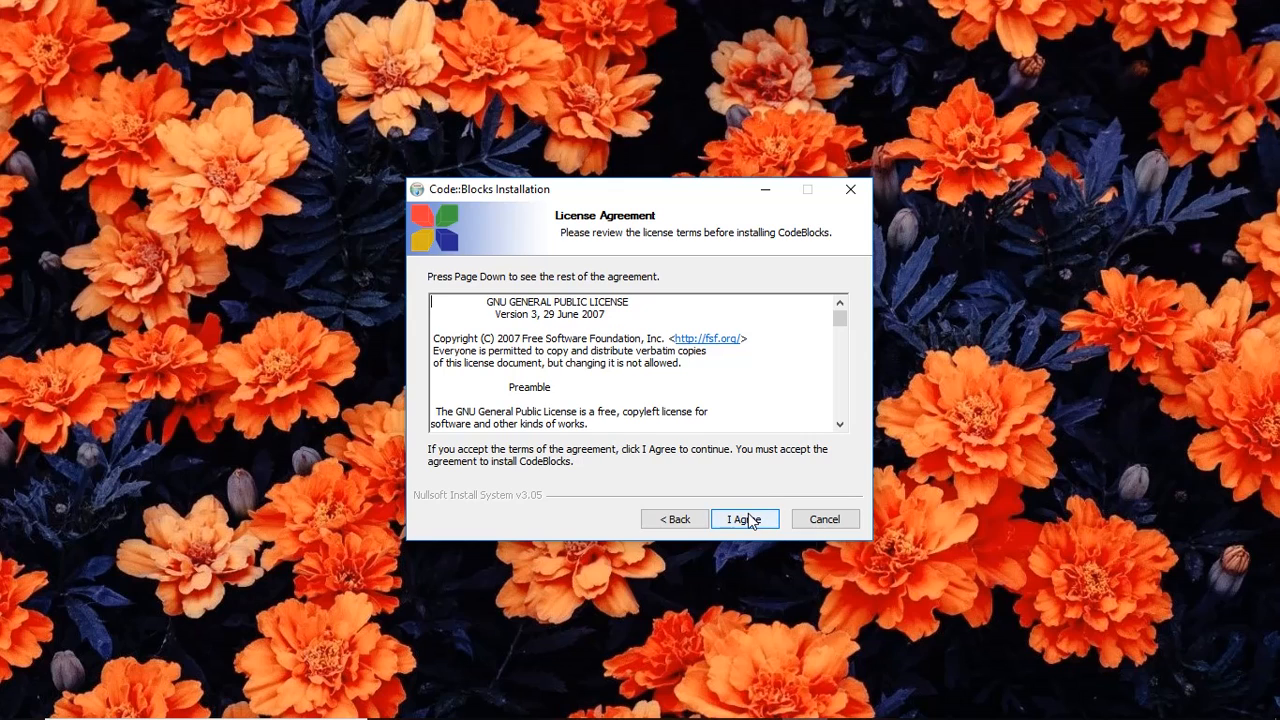
pyautogui.click(748, 519)
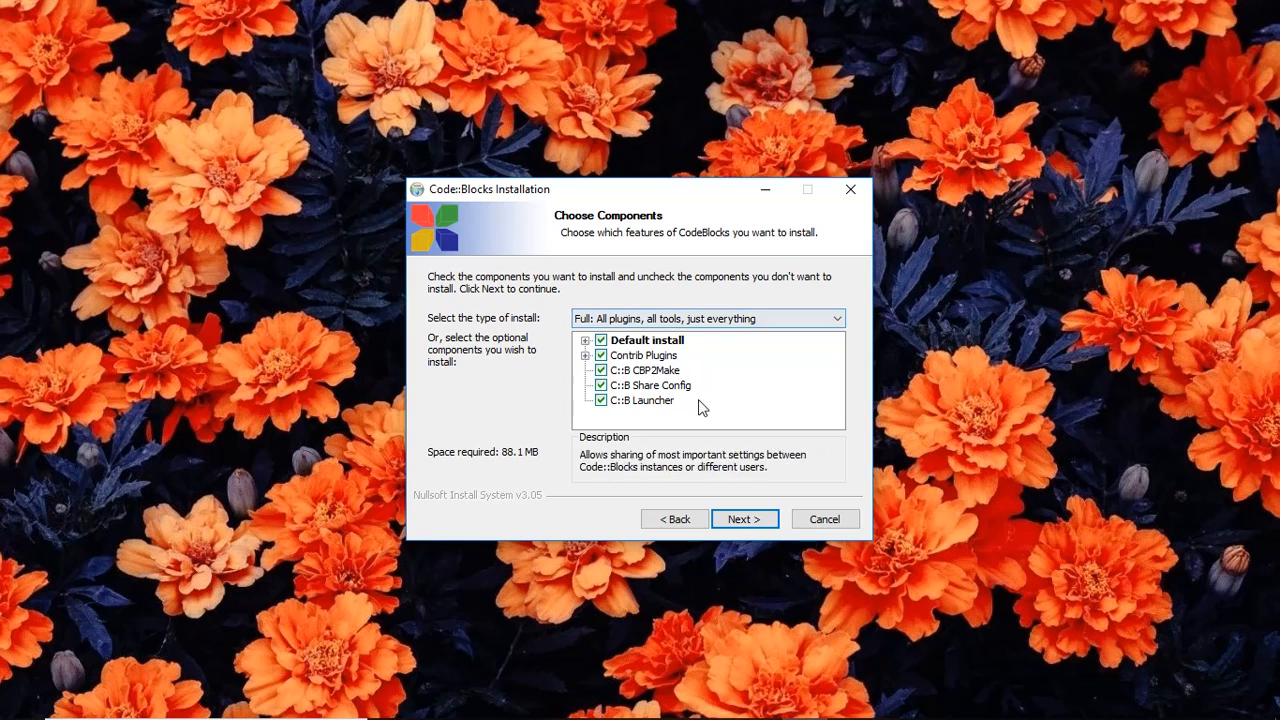
pyautogui.click(745, 519)
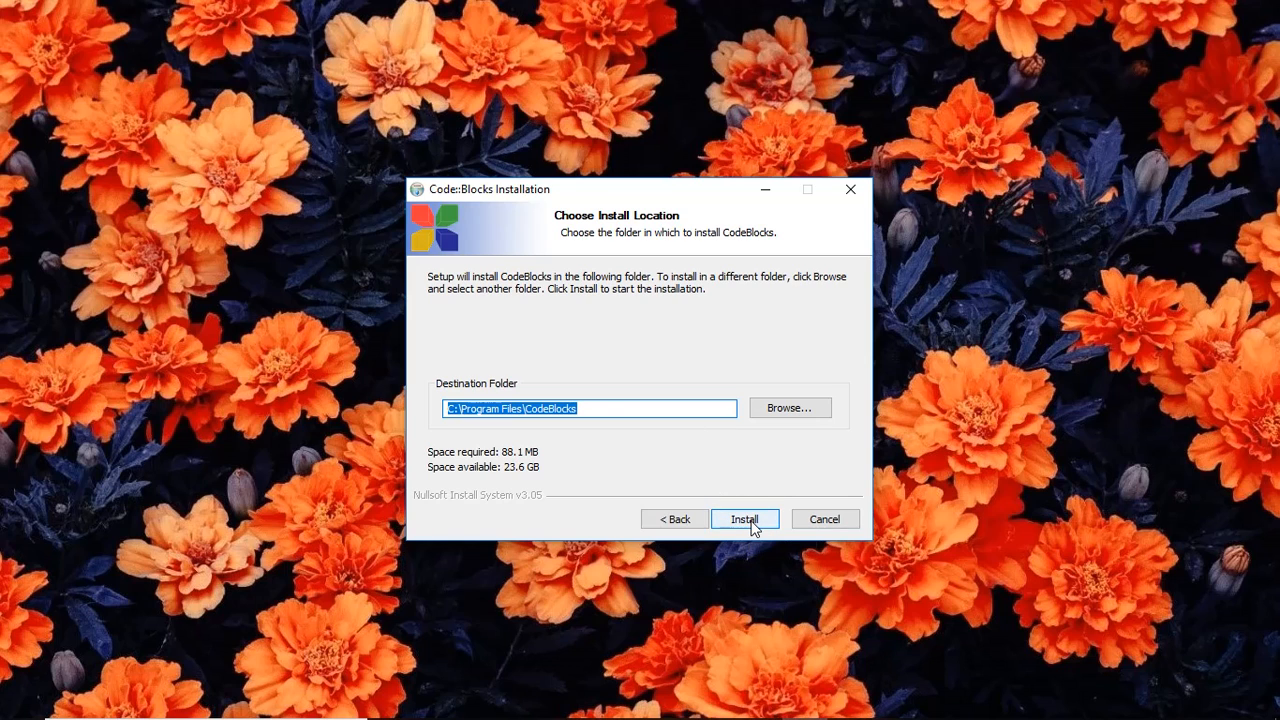
# Step: Keep C:\Program Files\CodeBlocks as the destination folder and start the installation
pyautogui.click(604, 412)
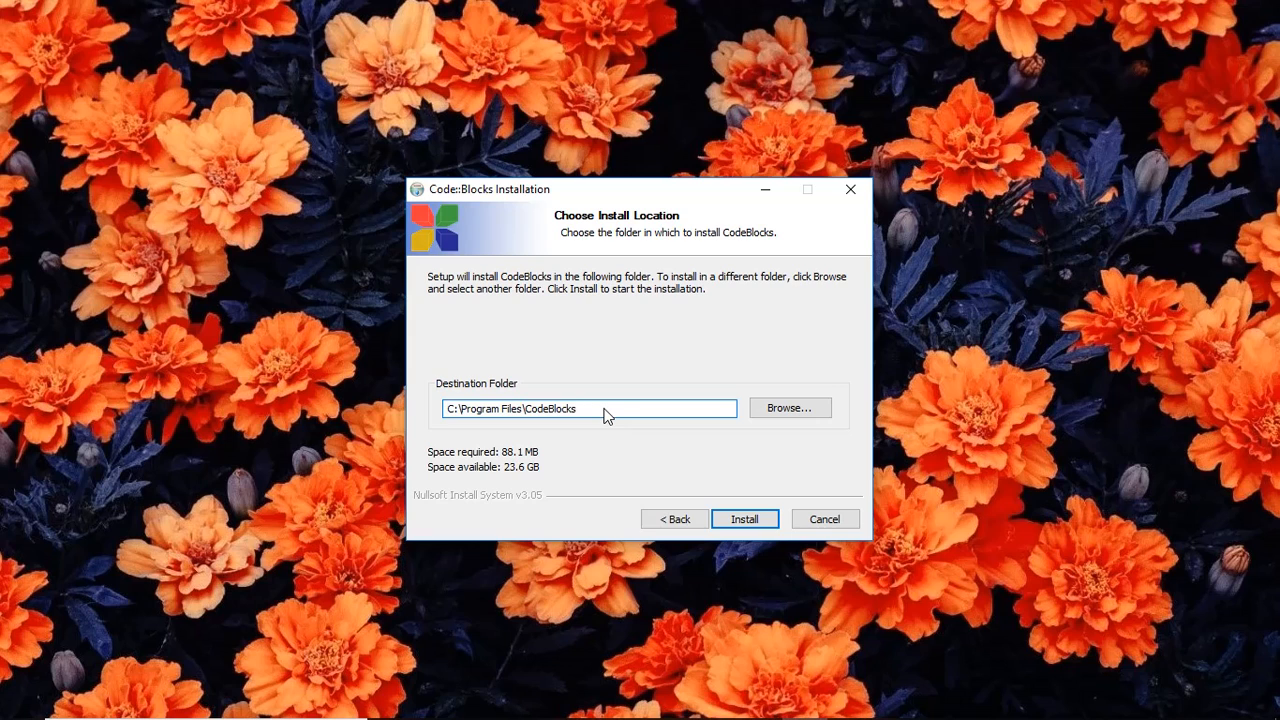
pyautogui.moveTo(578, 410); pyautogui.dragTo(457, 412)
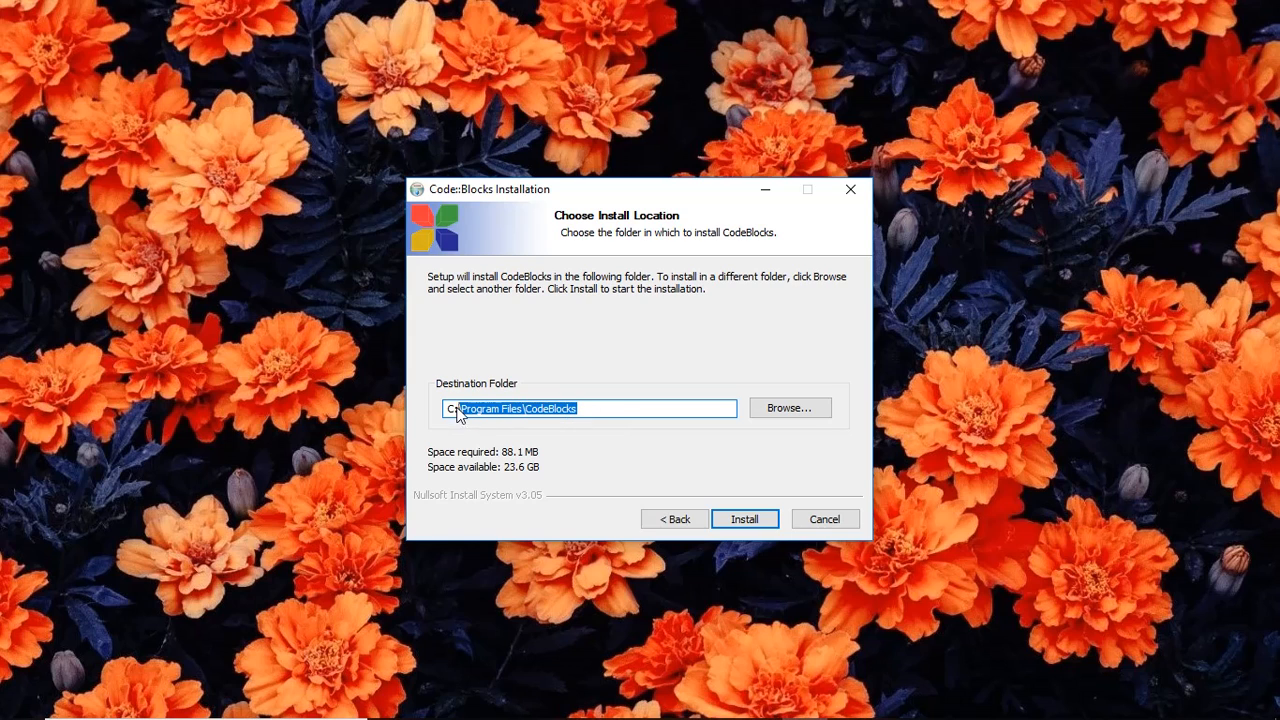
pyautogui.click(727, 414)
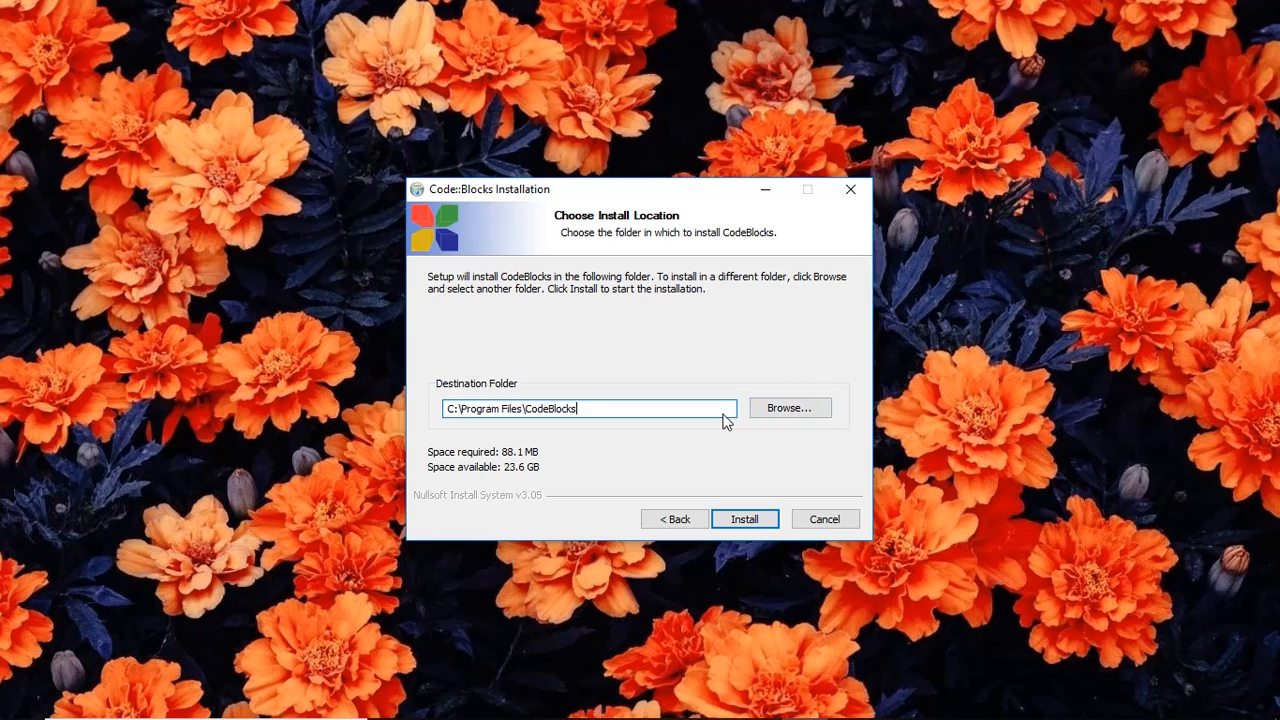
pyautogui.click(749, 518)
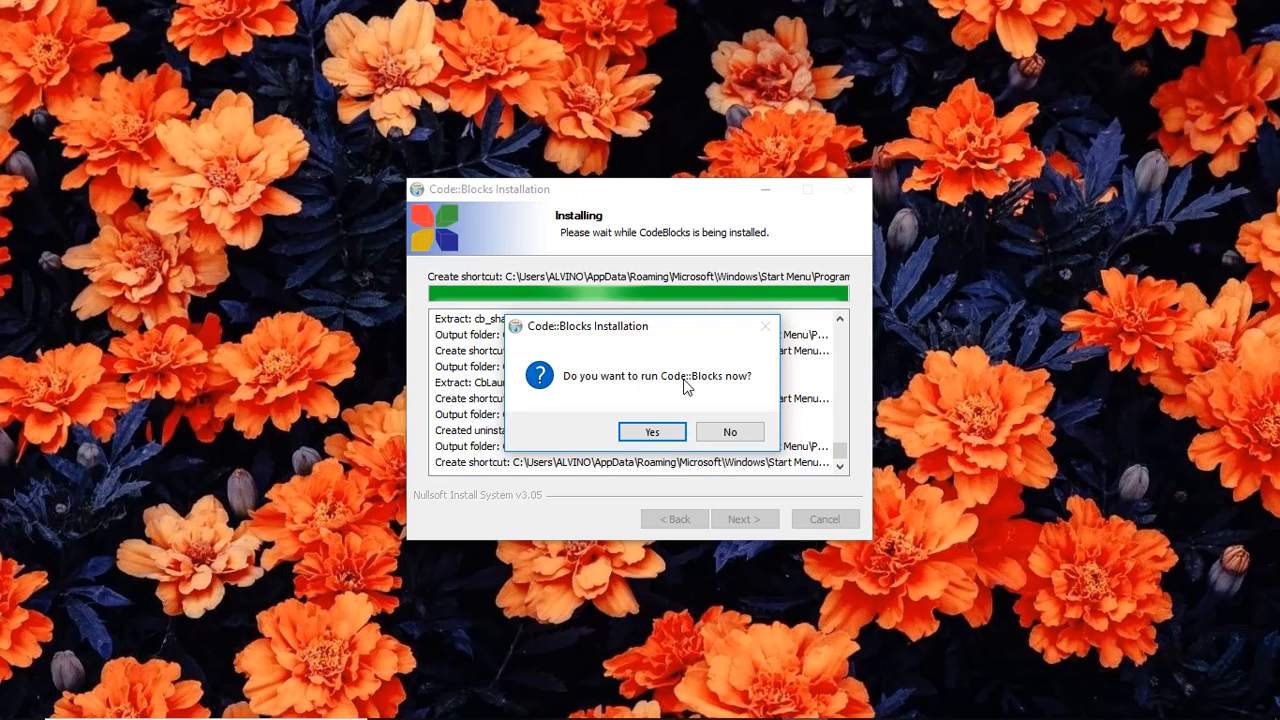
# Step: Choose to run Code::Blocks right away and finish the setup wizard
pyautogui.click(652, 432)
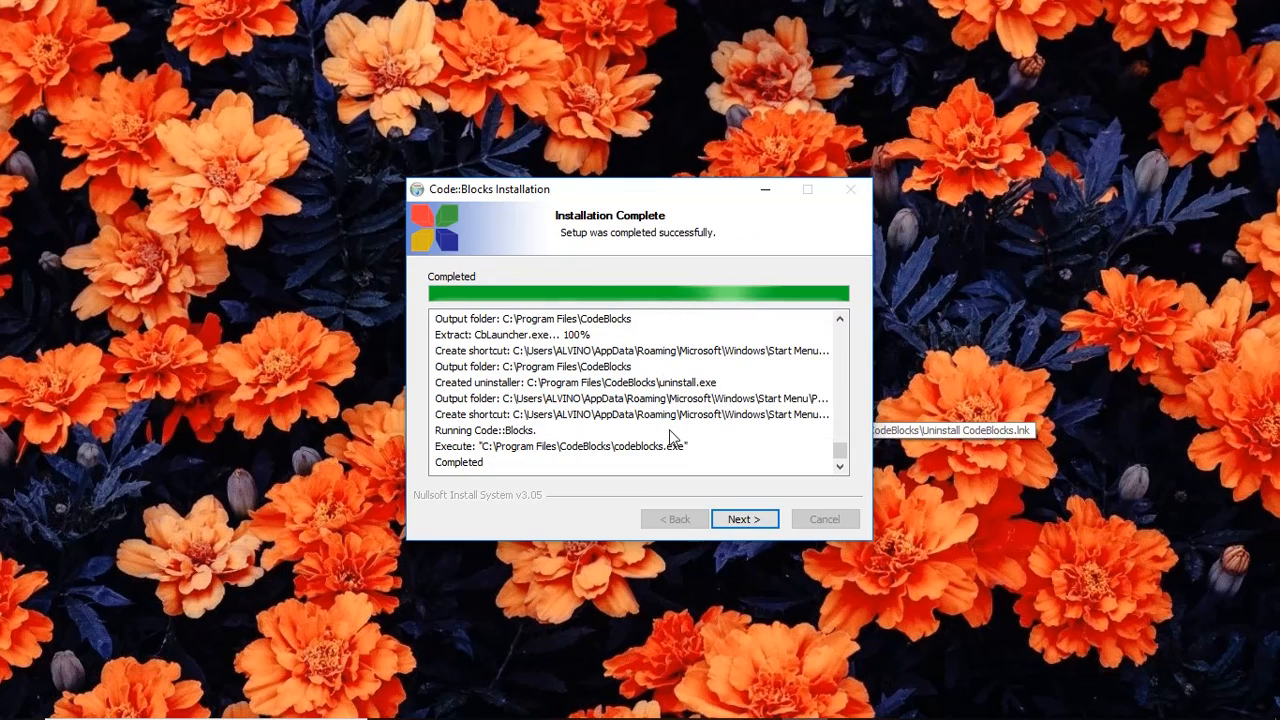
pyautogui.click(740, 521)
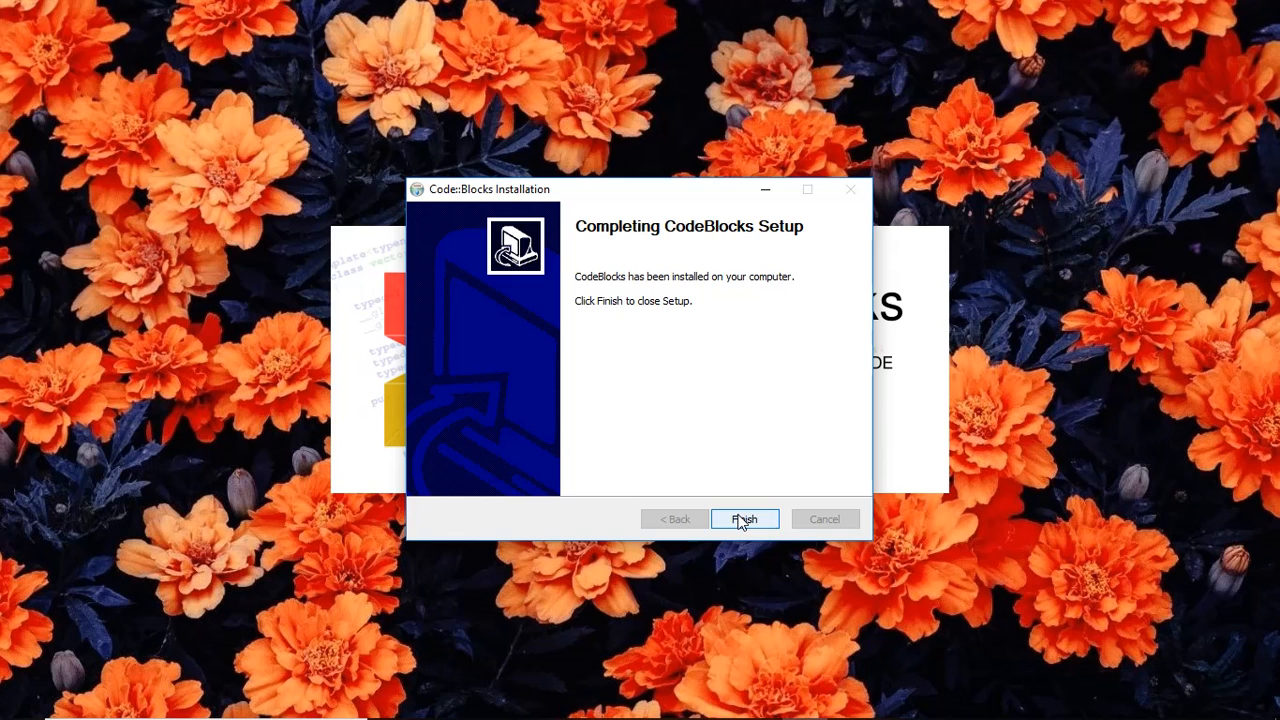
pyautogui.click(743, 521)
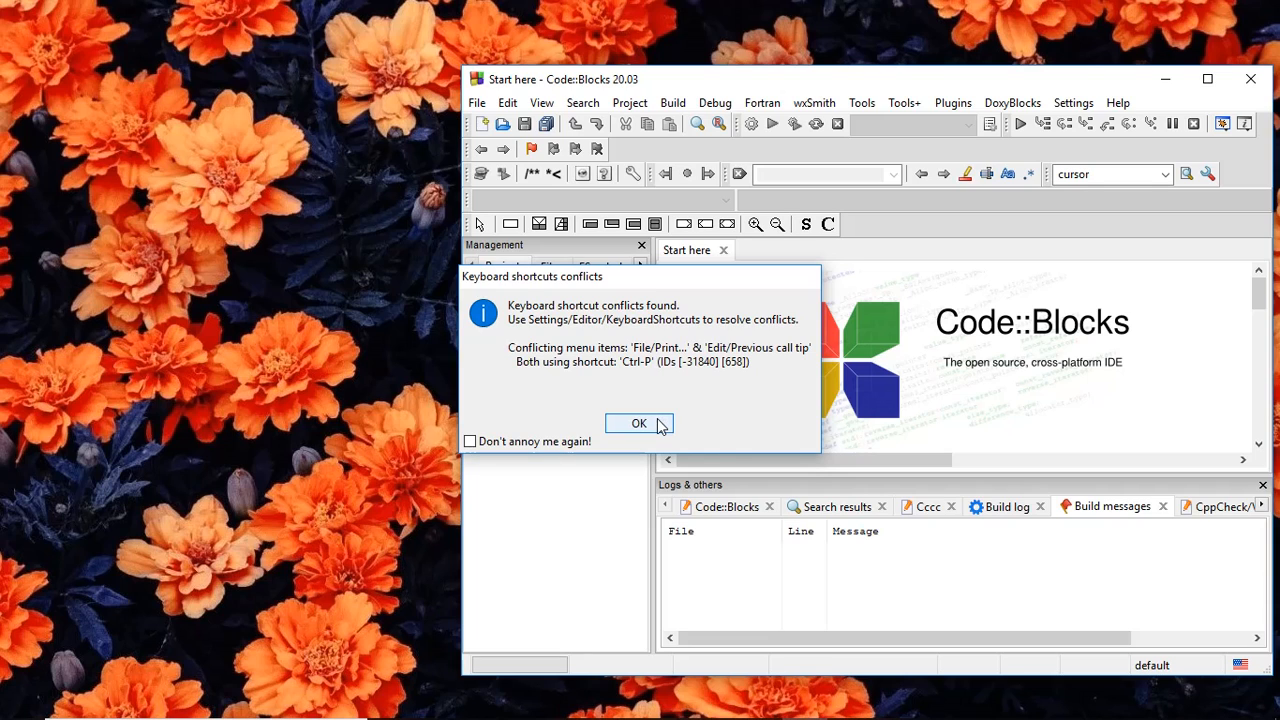
# Step: Dismiss the keyboard shortcut conflicts notice and maximize the Code::Blocks window
pyautogui.click(639, 424)
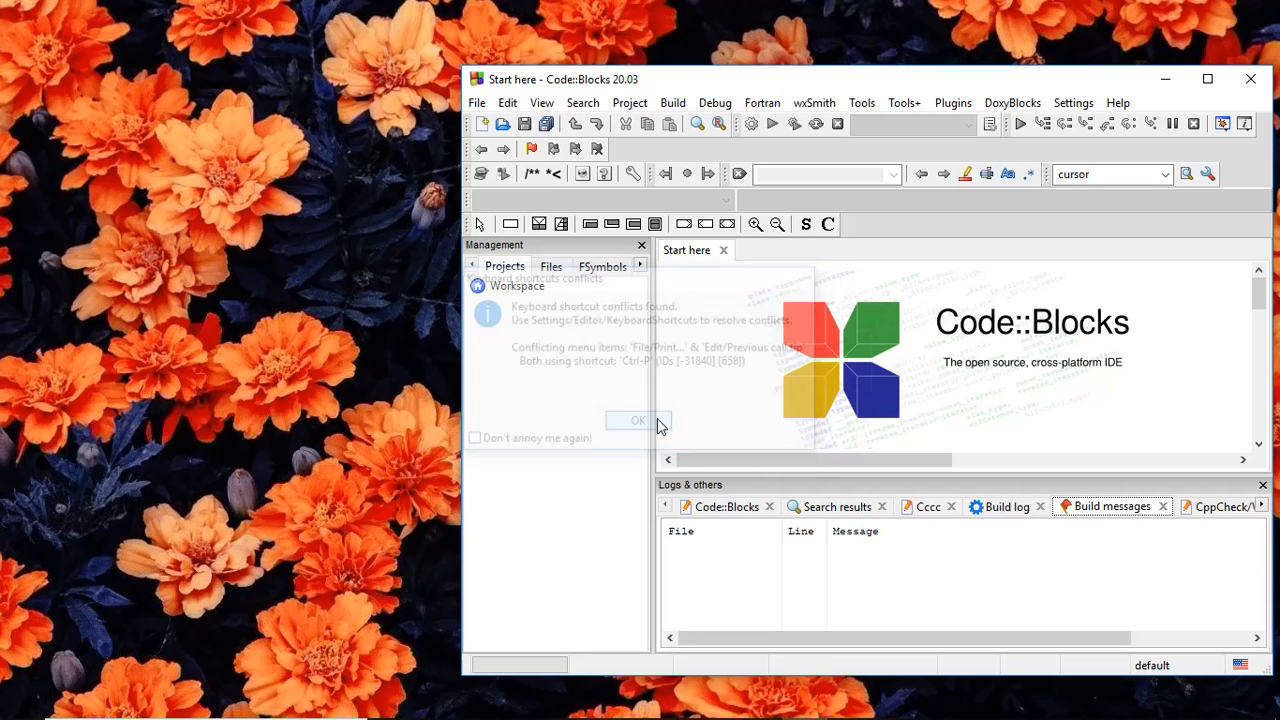
pyautogui.click(1208, 78)
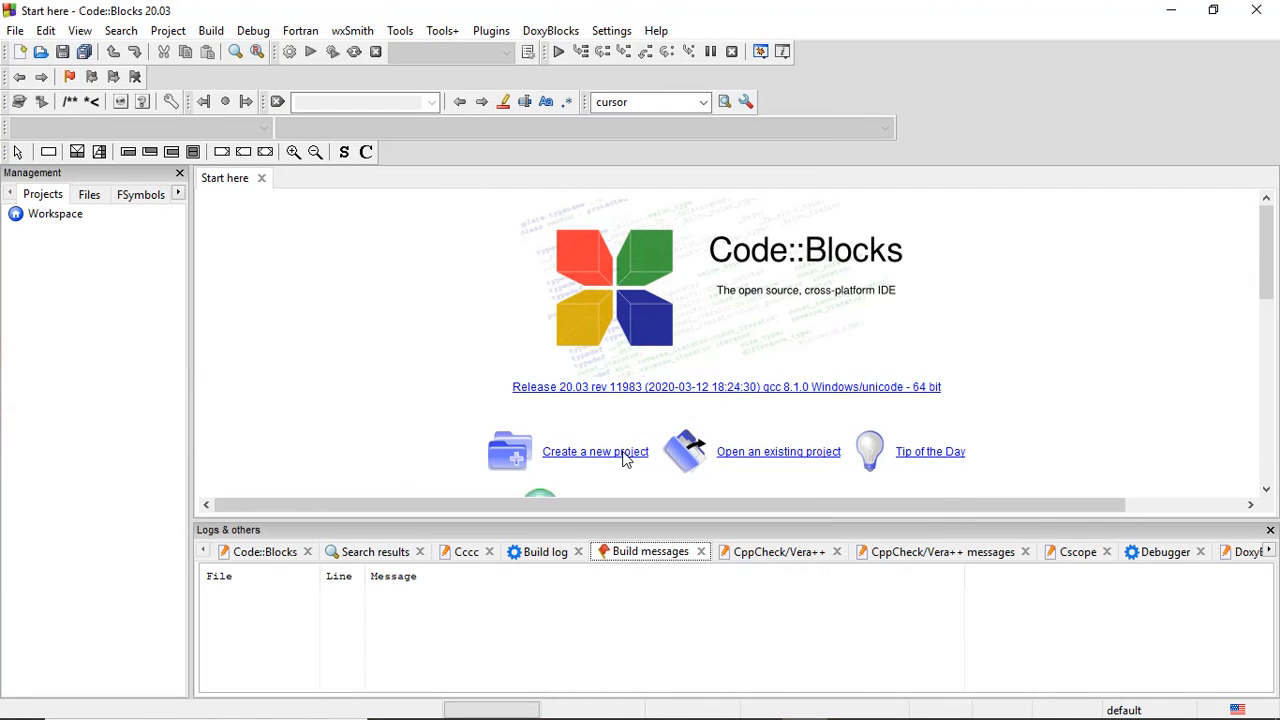
# Step: Examine the start page, the main commands and the new project templates, and close the template dialog without creating a project
pyautogui.scroll(-1, 722, 456)
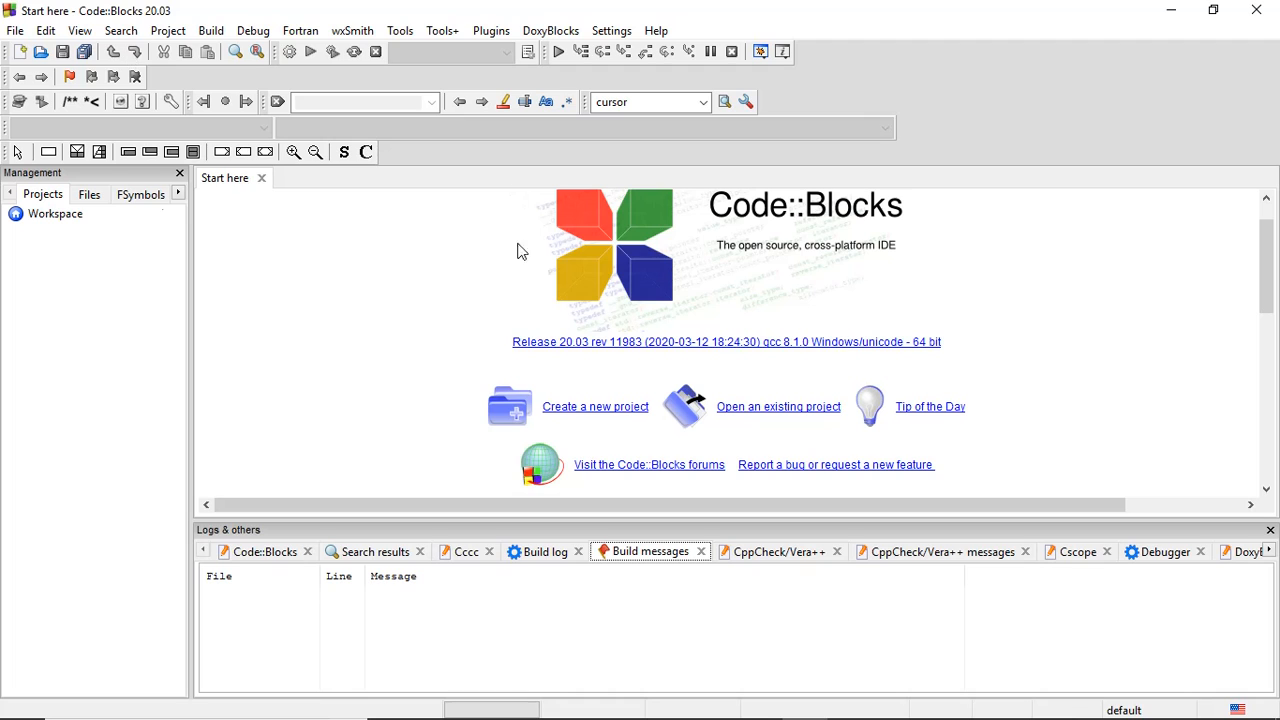
pyautogui.click(15, 31)
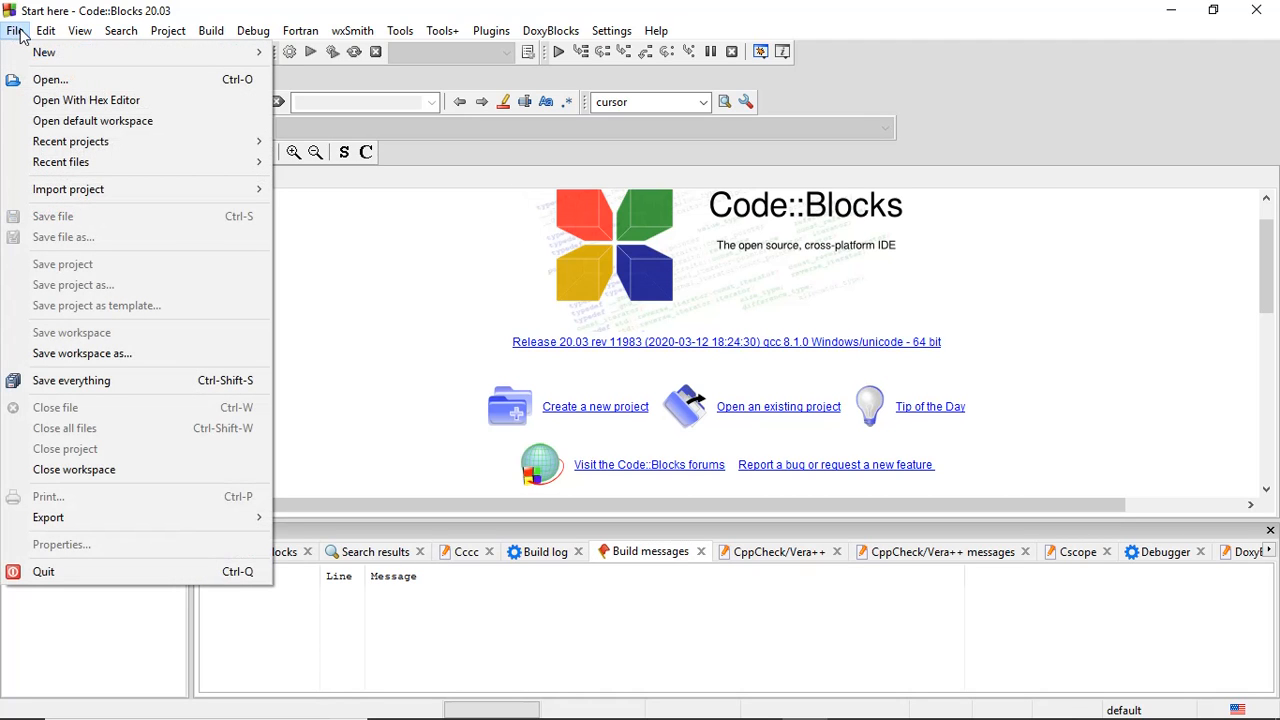
pyautogui.moveTo(45, 31)
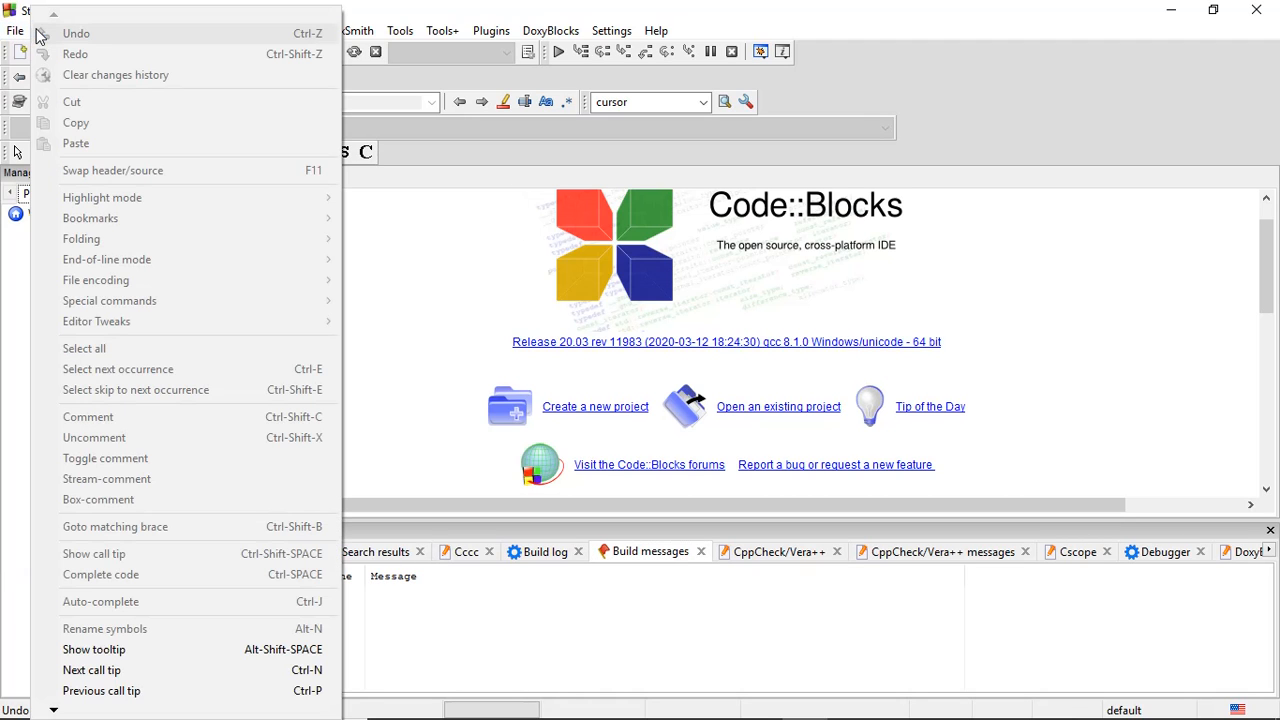
pyautogui.click(8, 300)
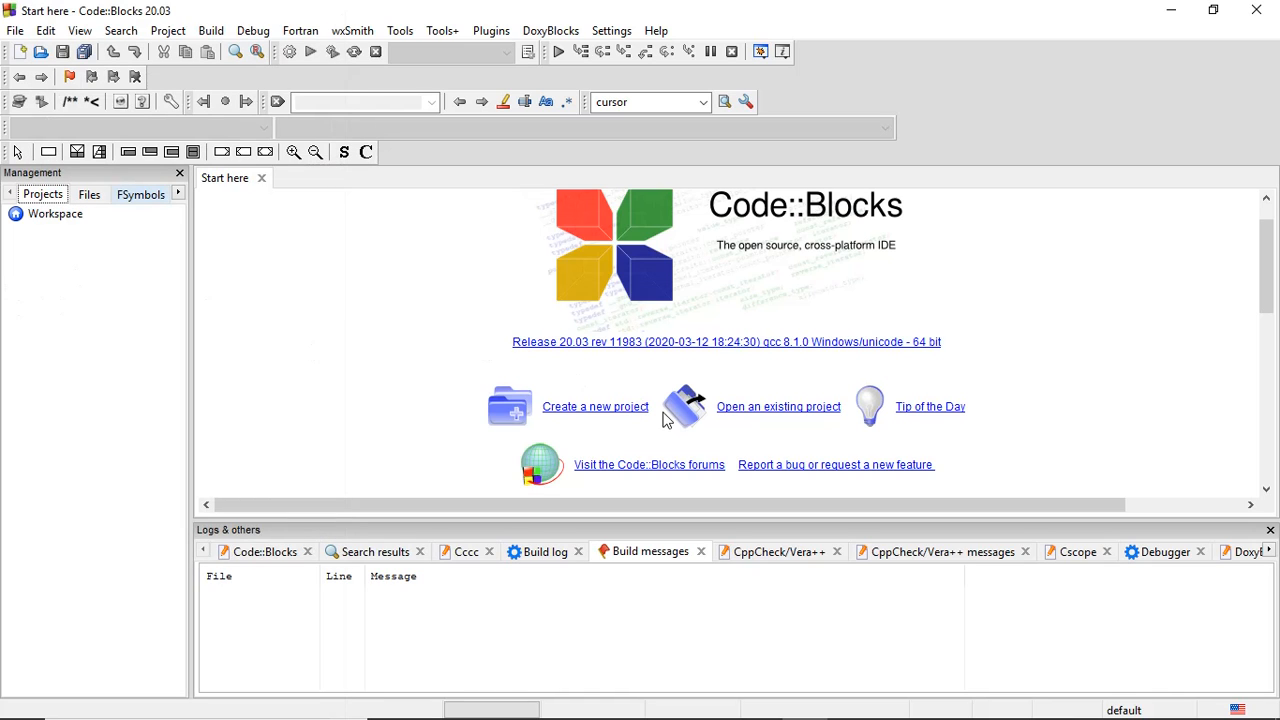
pyautogui.click(619, 410)
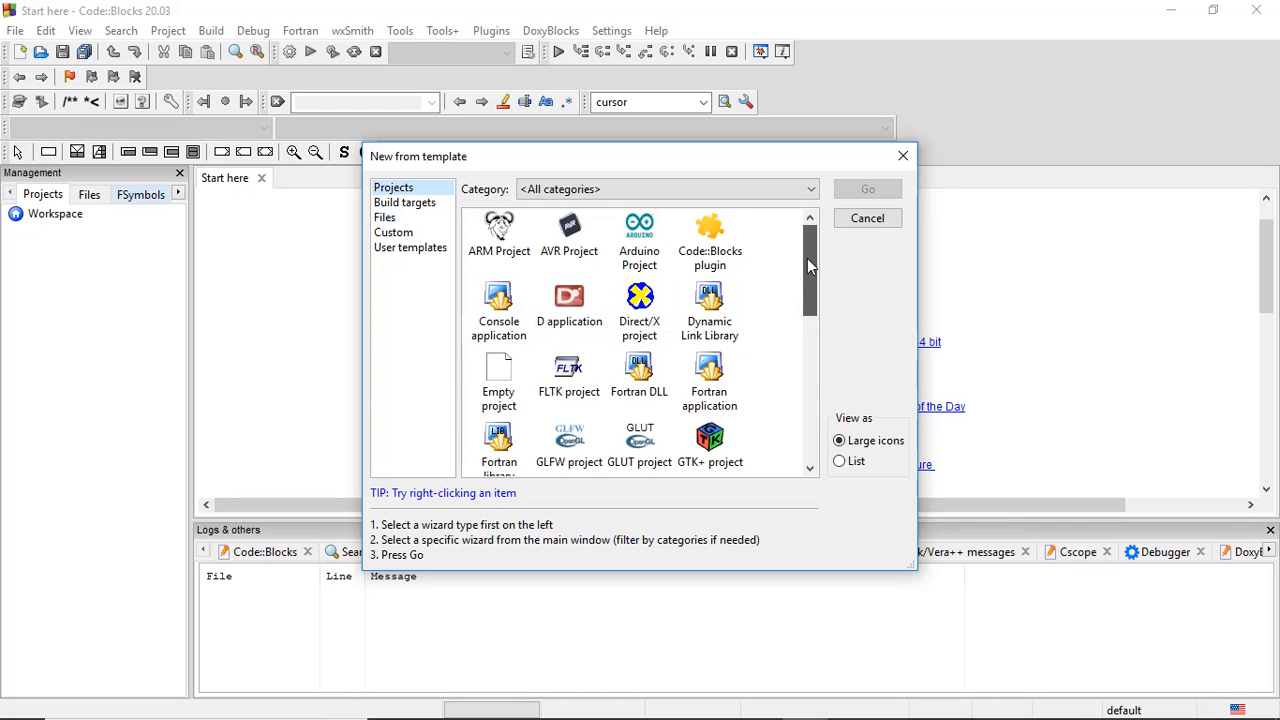
pyautogui.click(903, 157)
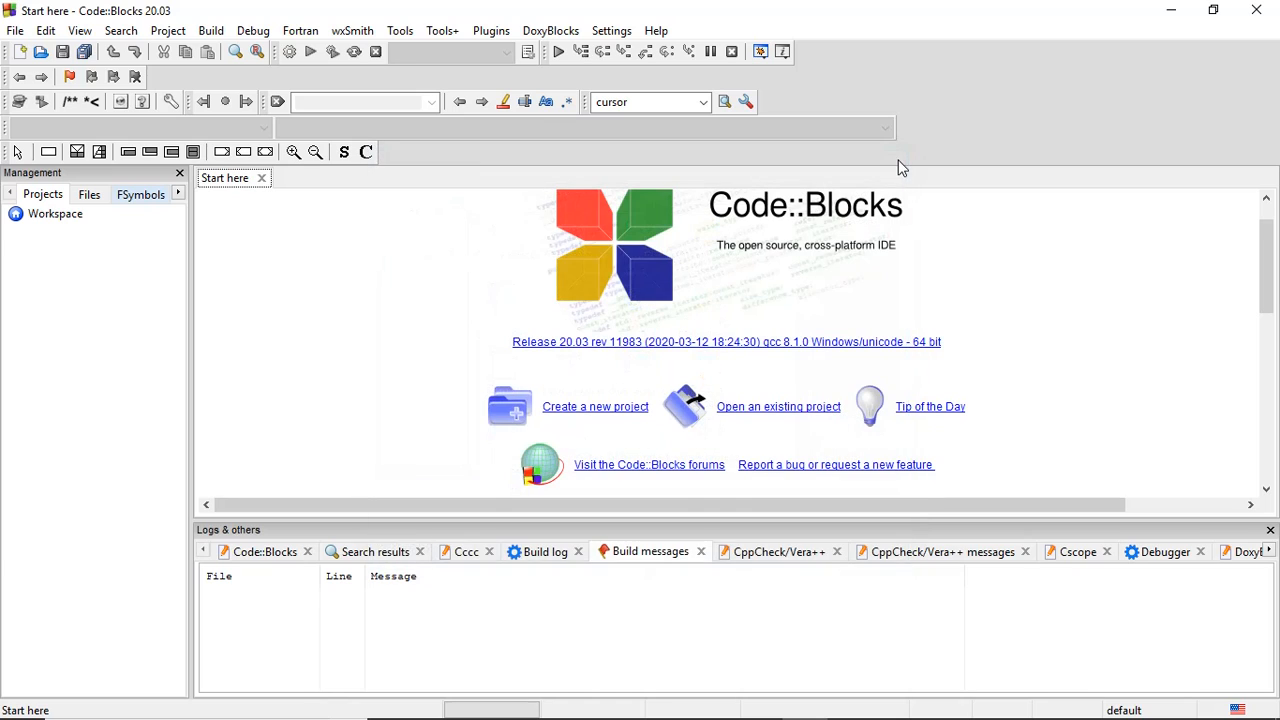
# Step: Restore the Code::Blocks window to its smaller size and move it to the middle of the desktop
pyautogui.click(1213, 10)
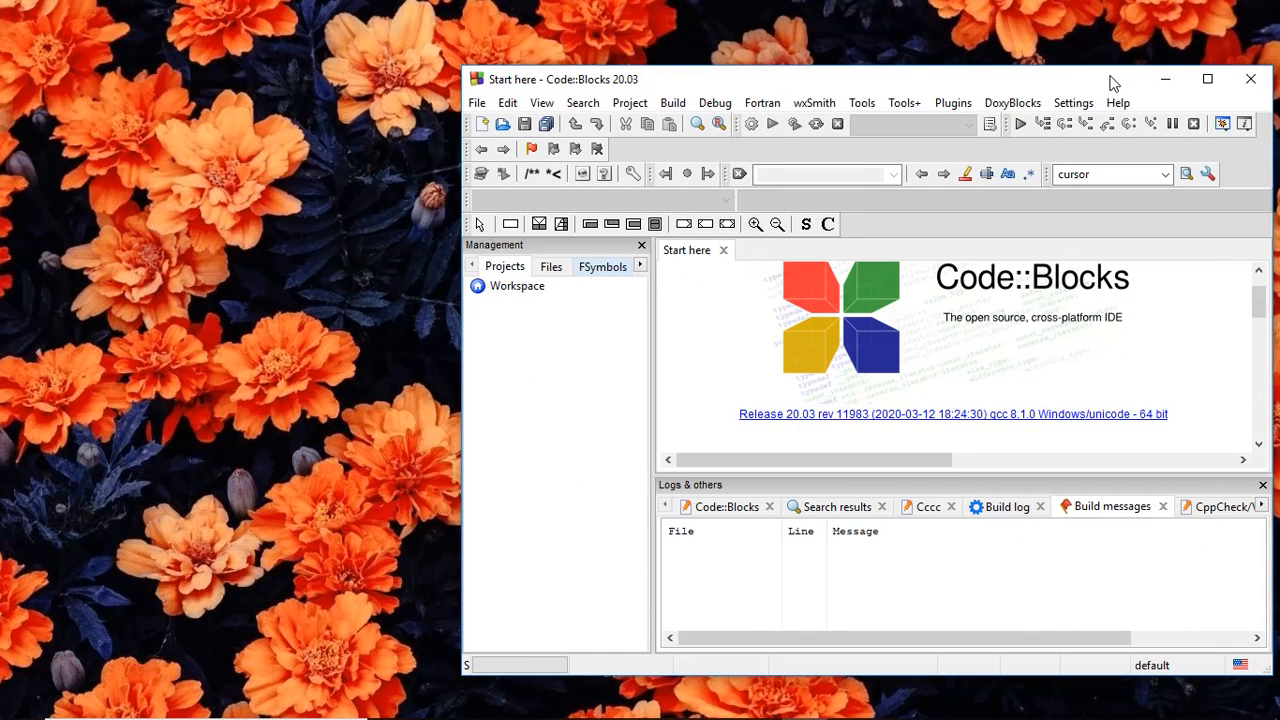
pyautogui.moveTo(1113, 84); pyautogui.dragTo(888, 85)
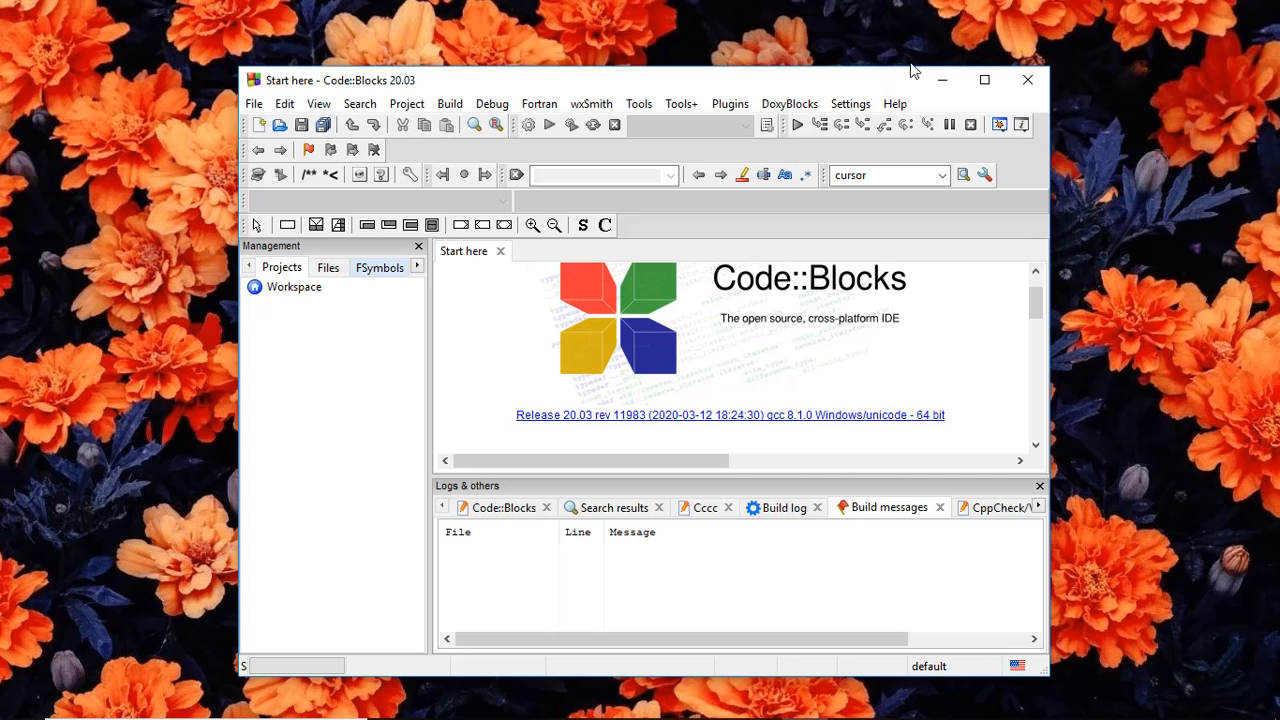